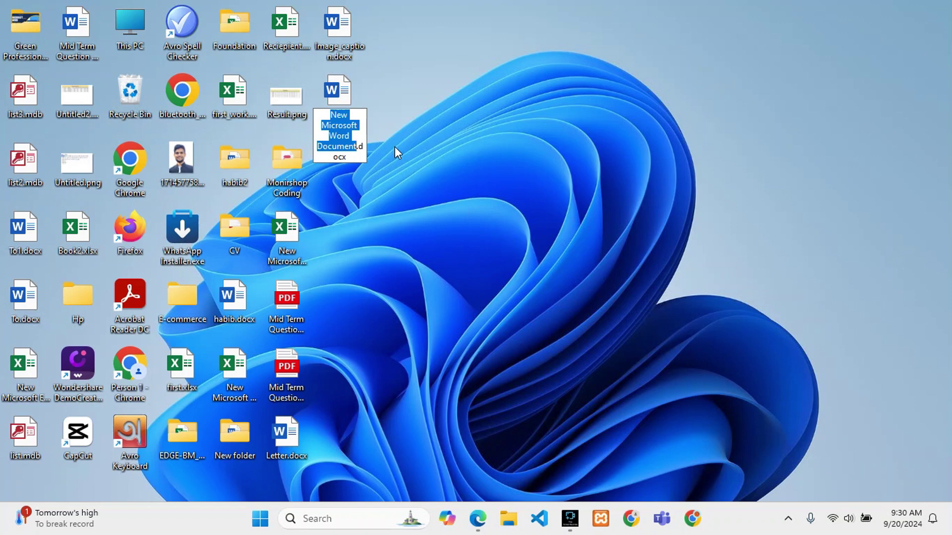
Name the new Word document on the desktop 1111 and open it
text(1111)
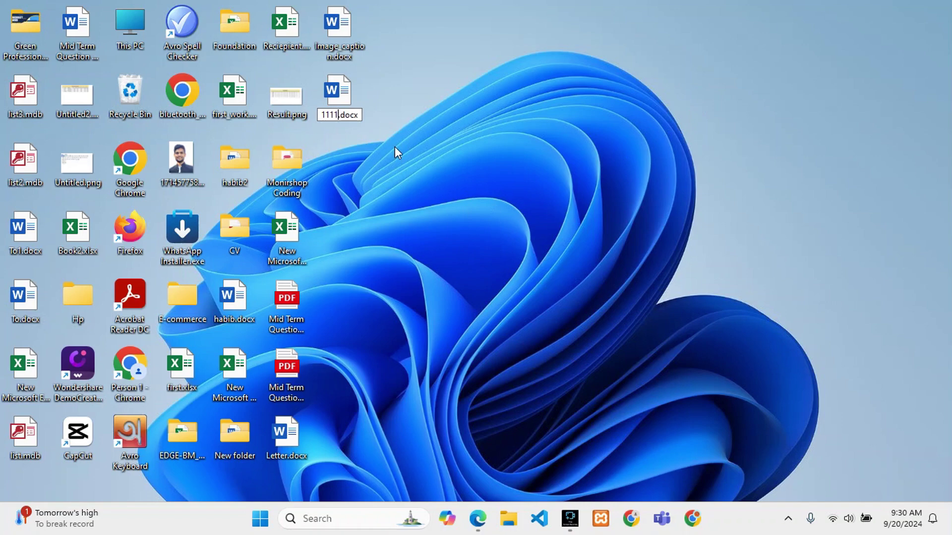
key(Return)
double_click(341, 101)
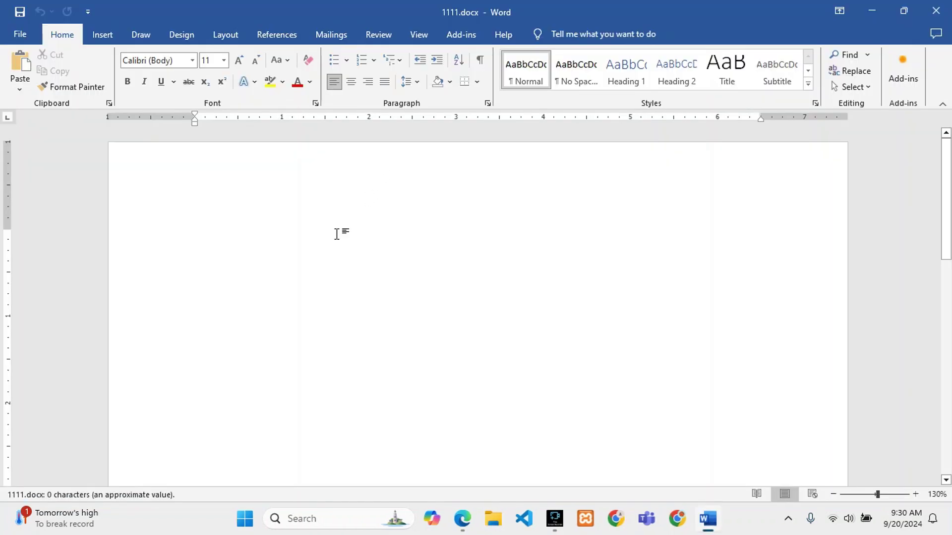
Generate placeholder text in the blank document with =lorem(20) and look over the generated paragraphs
text(=)
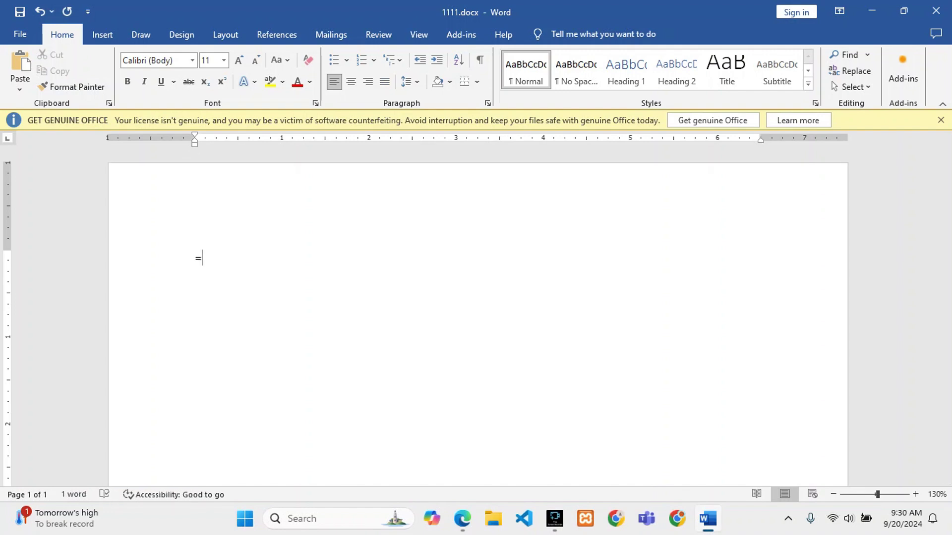
text(lorem(20))
key(Return)
scroll(323, 234, up, 11)
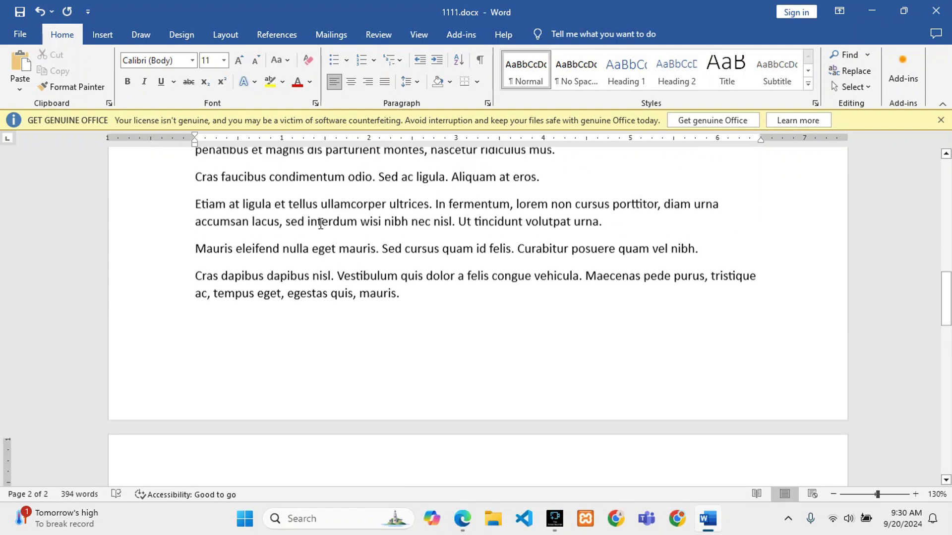
scroll(337, 219, down, 12)
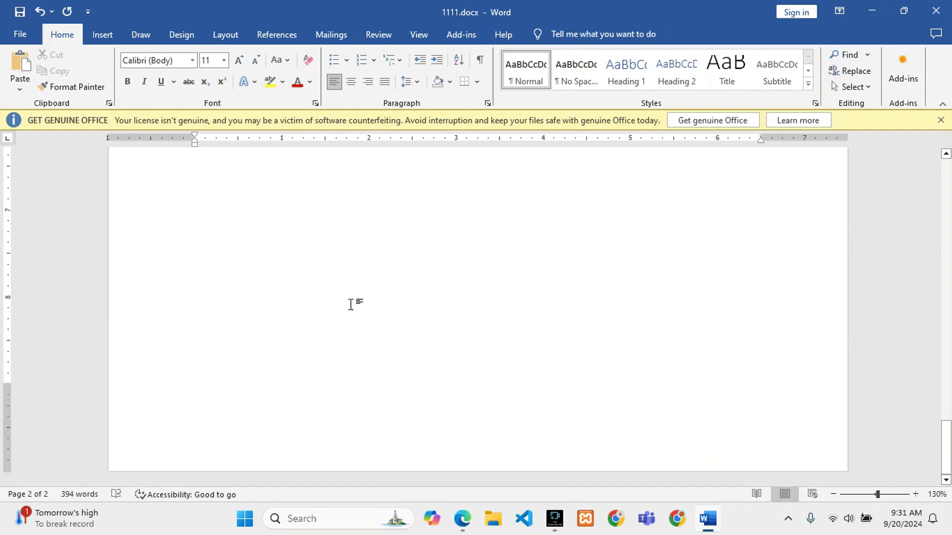
Copy the closing paragraphs of page 1, from "Donec elit est" to "mauris", and paste them below the paragraph on page 2
scroll(353, 300, up, 12)
scroll(377, 282, up, 6)
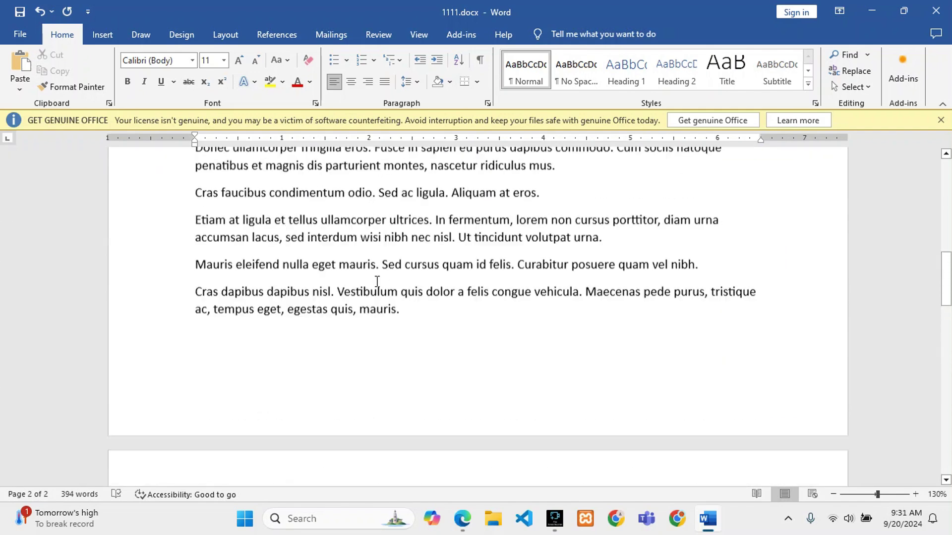
click(371, 448)
drag(370, 448, 189, 264)
key(ctrl+c)
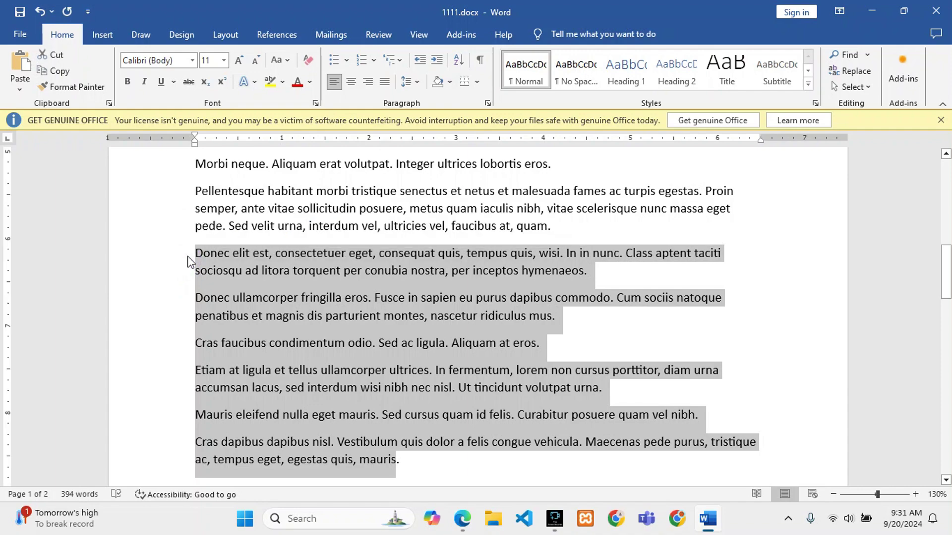
scroll(480, 266, down, 7)
click(480, 266)
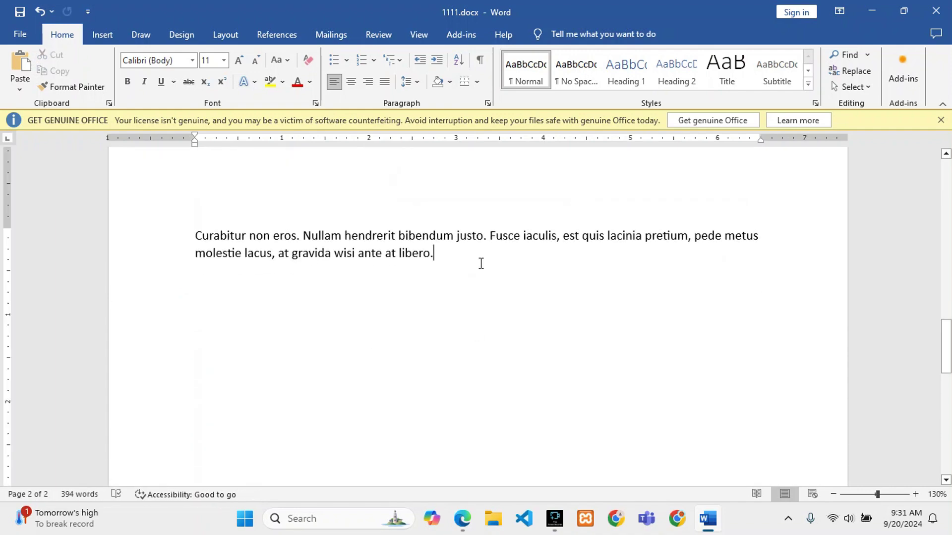
key(Return)
key(ctrl+v)
View both pages side by side and dismiss the Get Genuine Office notice
scroll(459, 283, up, 10)
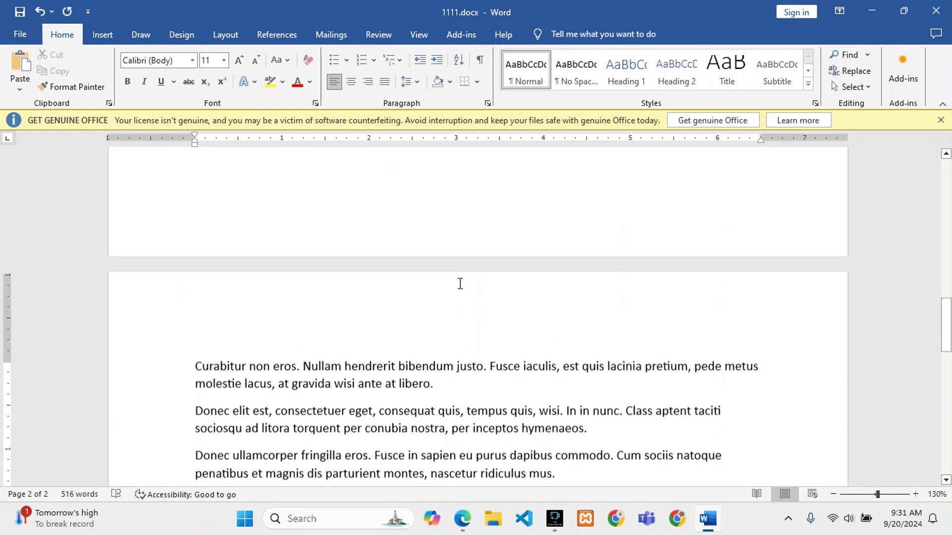
ctrl+scroll(455, 284, down, 6)
ctrl+scroll(454, 287, down, 5)
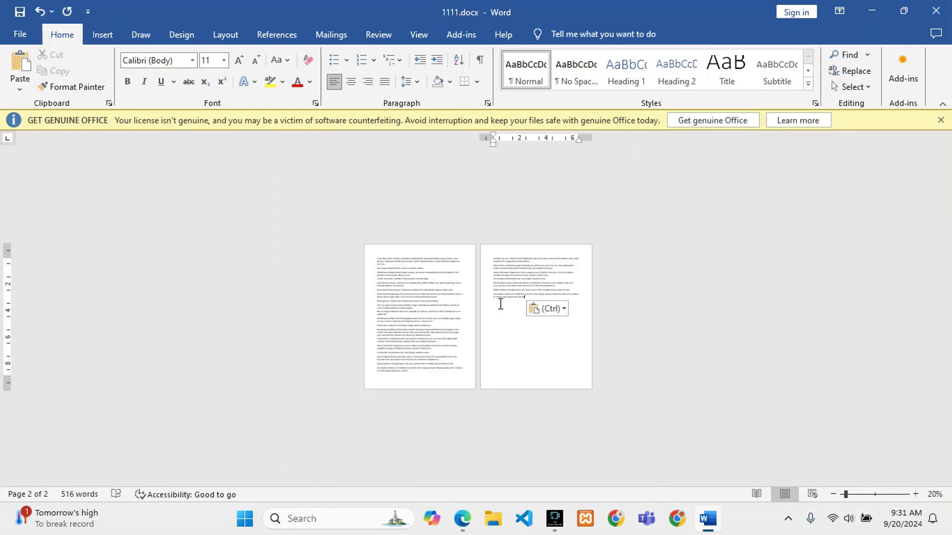
ctrl+scroll(386, 300, up, 2)
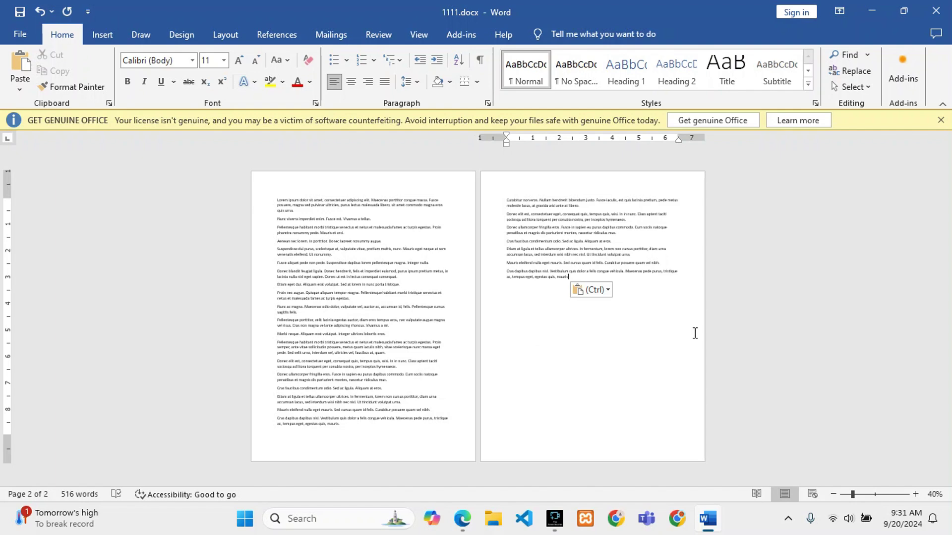
scroll(347, 332, up, 3)
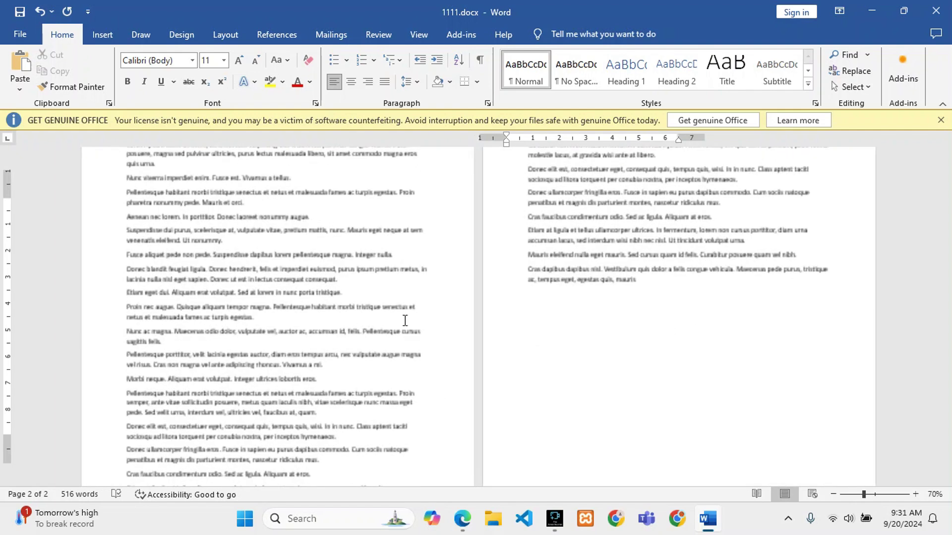
scroll(389, 307, up, 3)
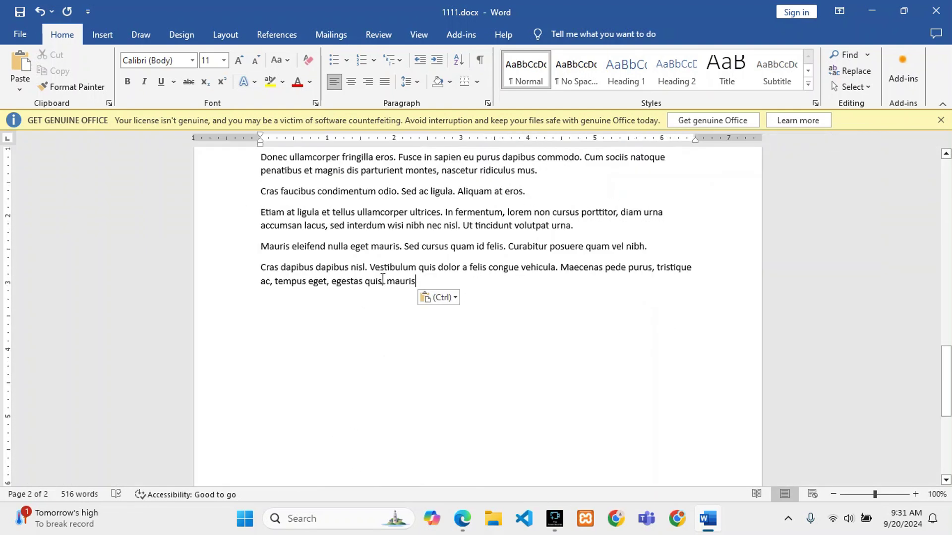
click(940, 120)
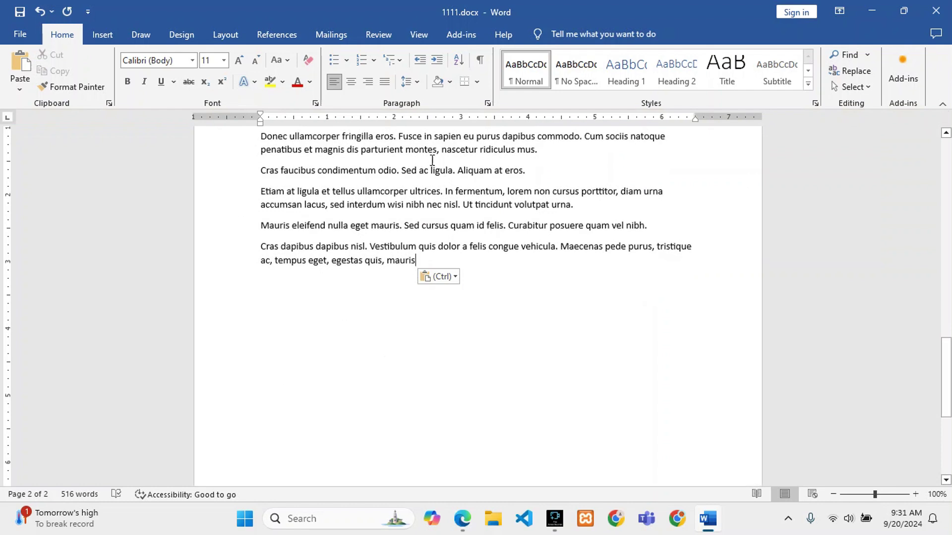
Place the insertion point at the end of the last paragraph on page 1
click(228, 35)
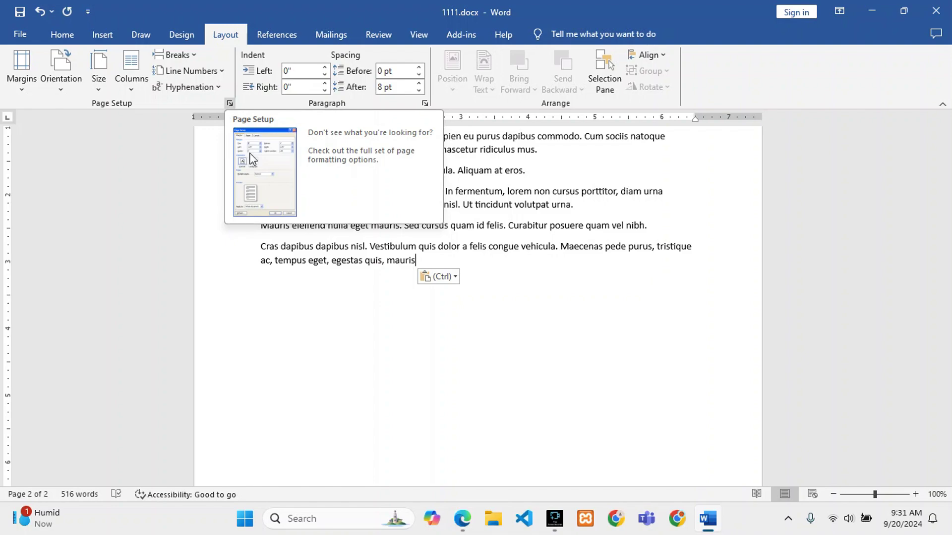
scroll(332, 308, up, 8)
scroll(331, 309, up, 10)
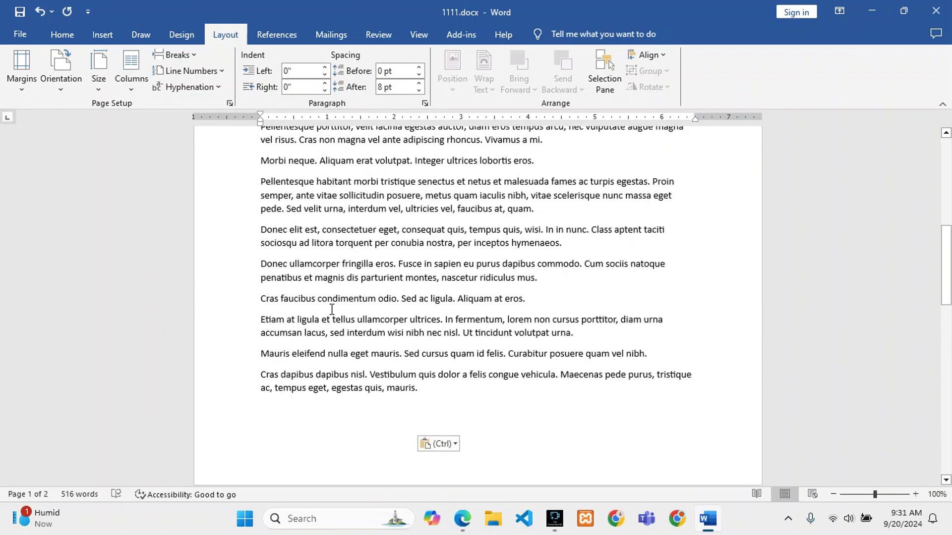
scroll(343, 260, down, 3)
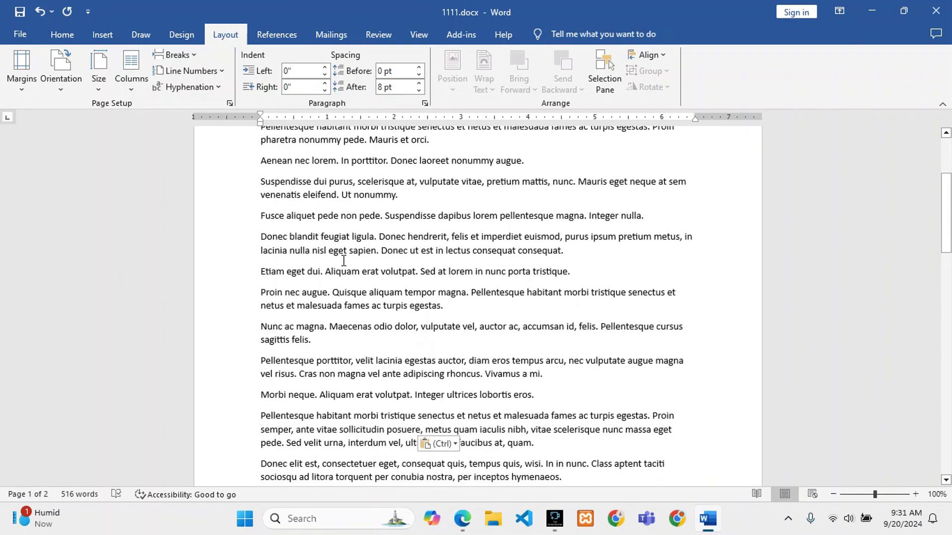
scroll(344, 260, up, 3)
scroll(344, 263, down, 6)
scroll(347, 268, down, 6)
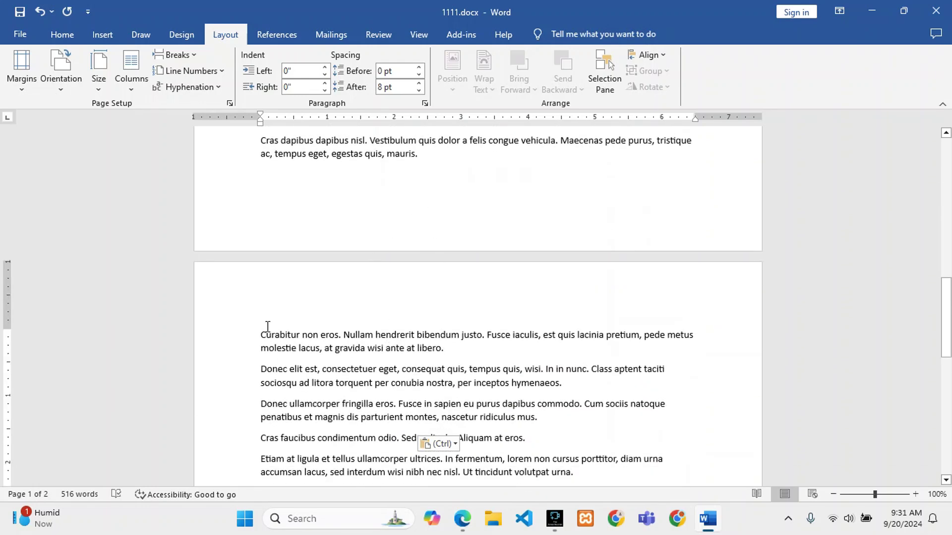
click(428, 160)
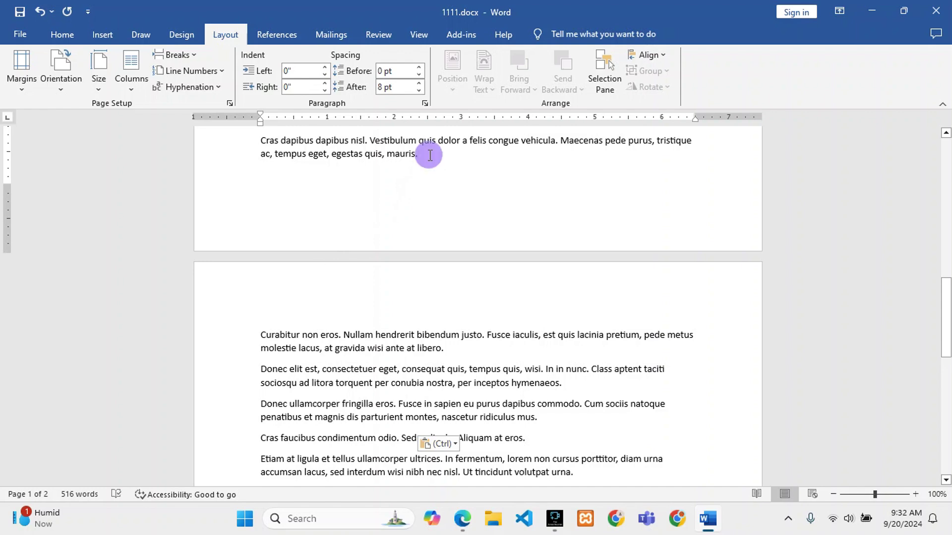
ctrl+scroll(430, 155, up, 11)
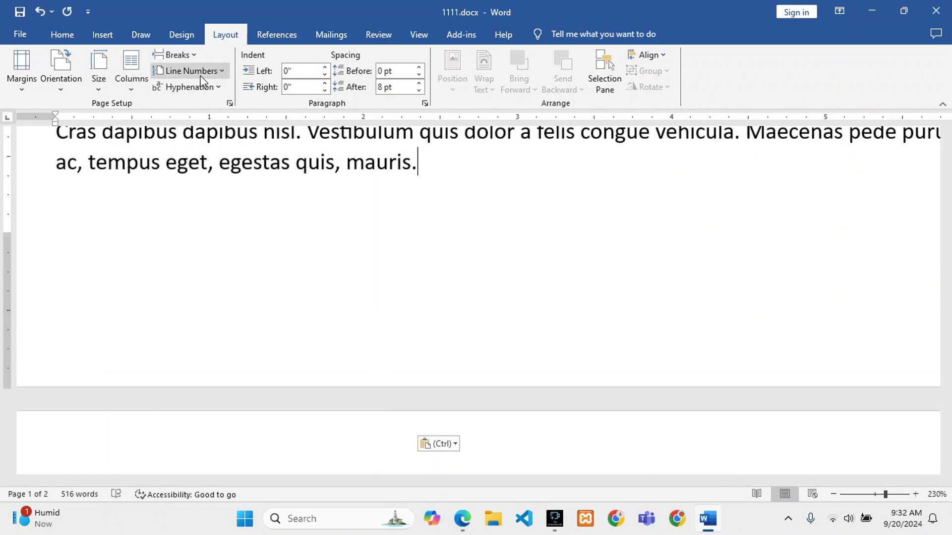
In Page Setup, set the orientation to Landscape and apply it from This point forward
click(230, 103)
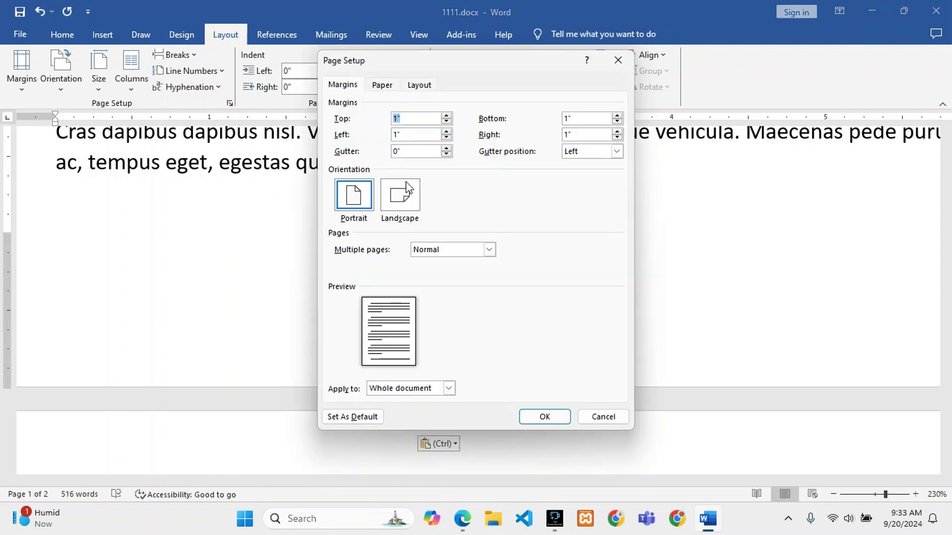
click(618, 60)
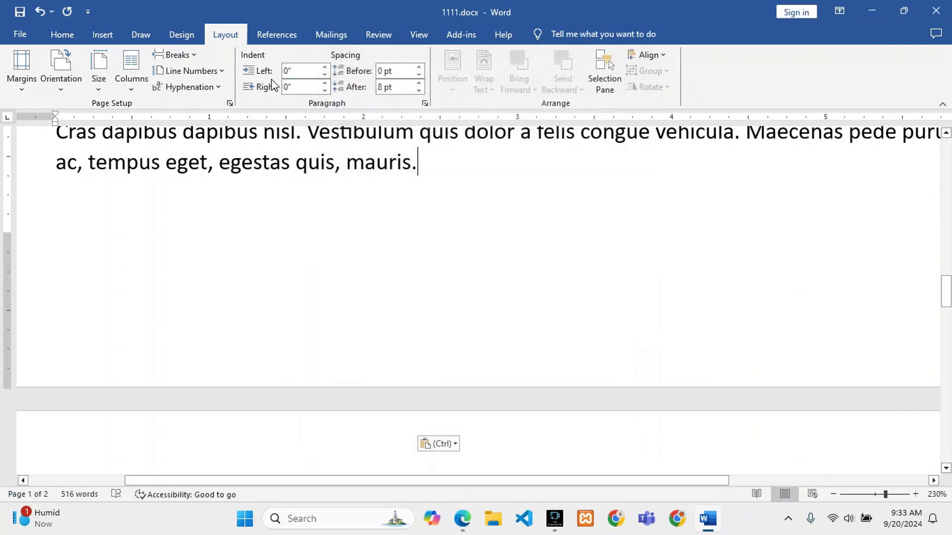
click(229, 105)
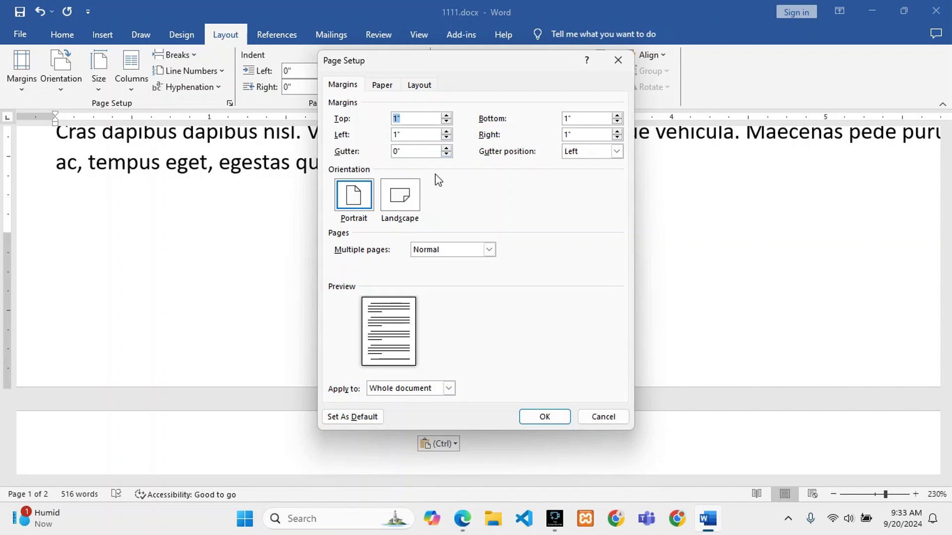
click(401, 210)
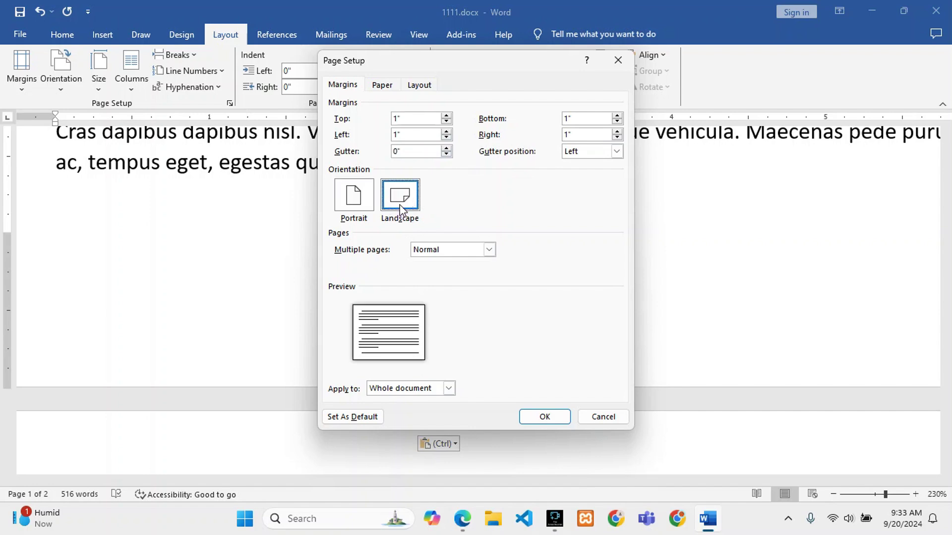
drag(496, 60, 682, 120)
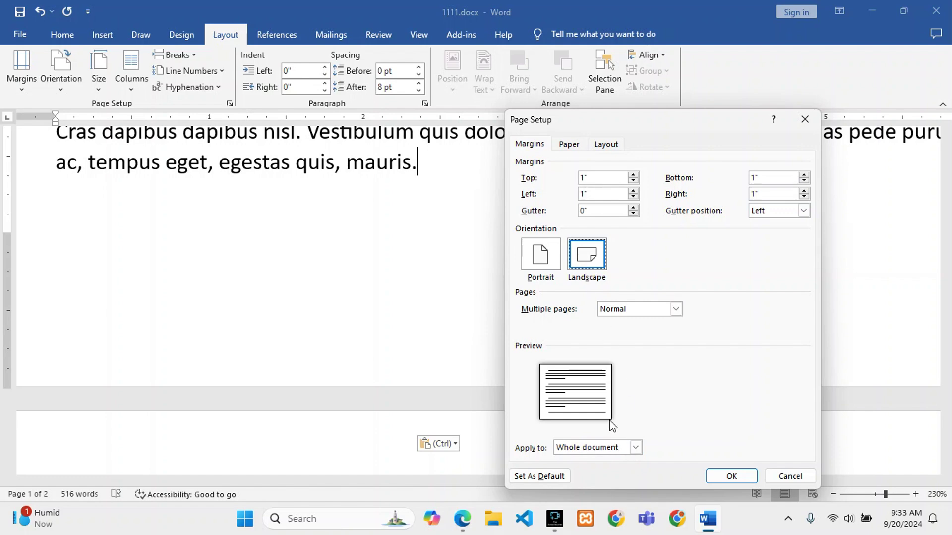
click(635, 448)
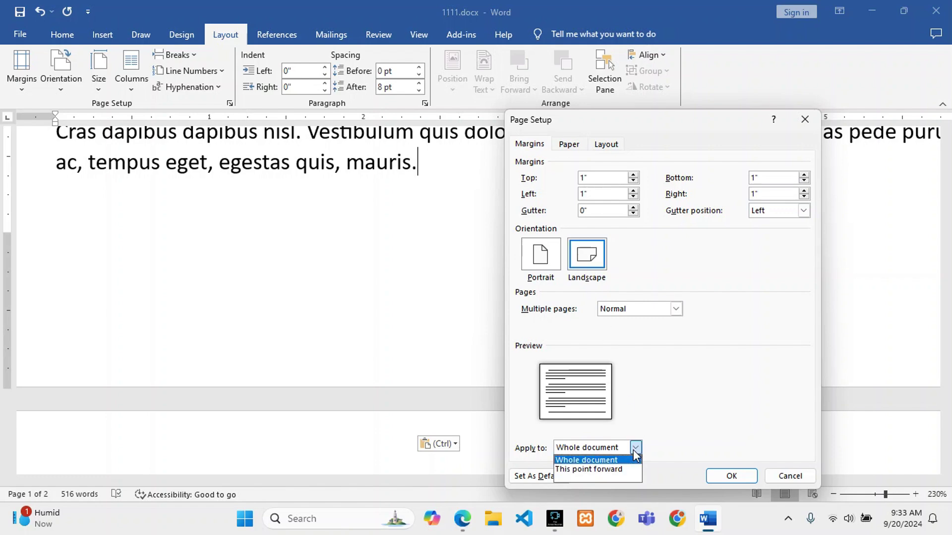
click(663, 136)
click(510, 72)
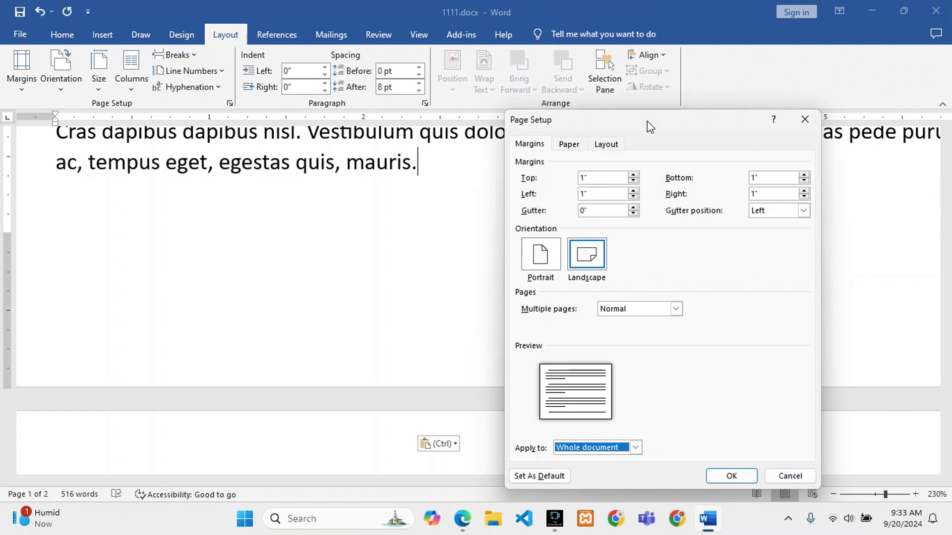
drag(647, 121, 430, 54)
click(419, 380)
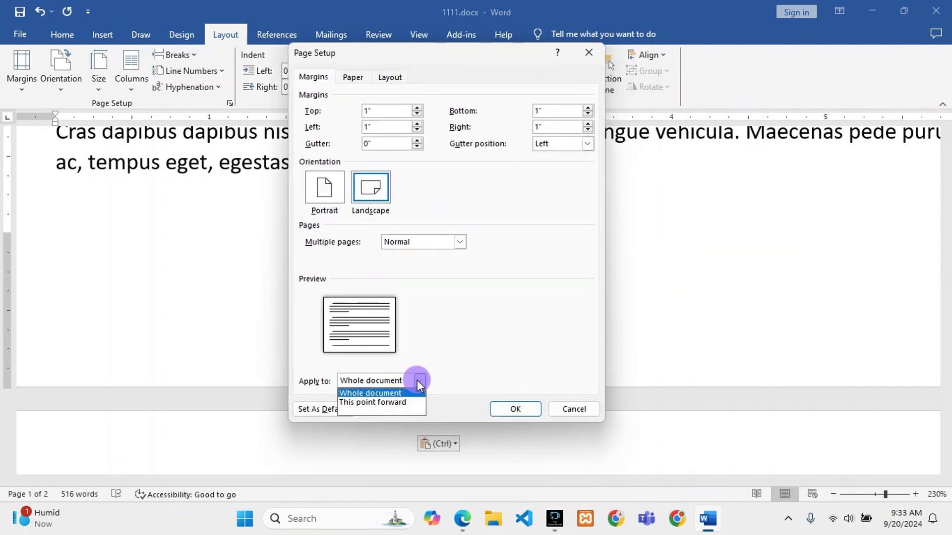
click(397, 403)
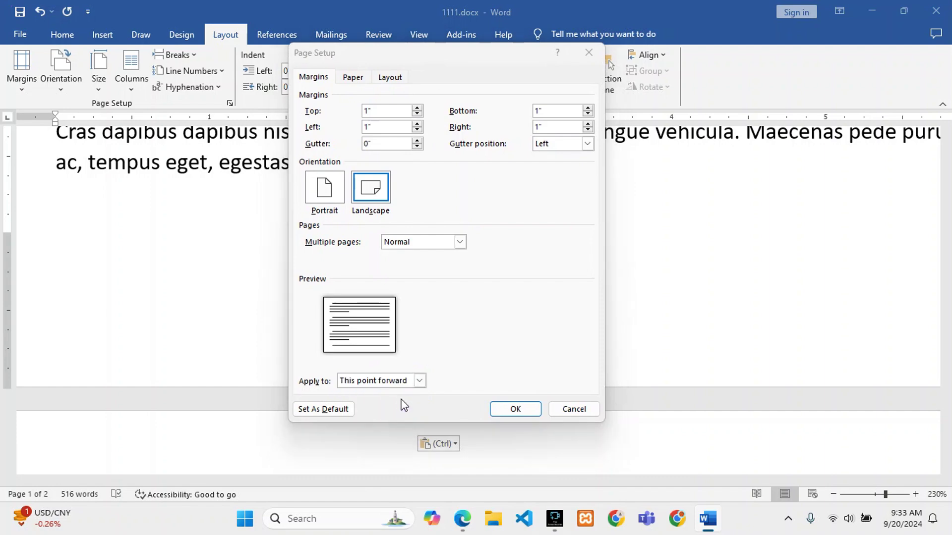
click(524, 408)
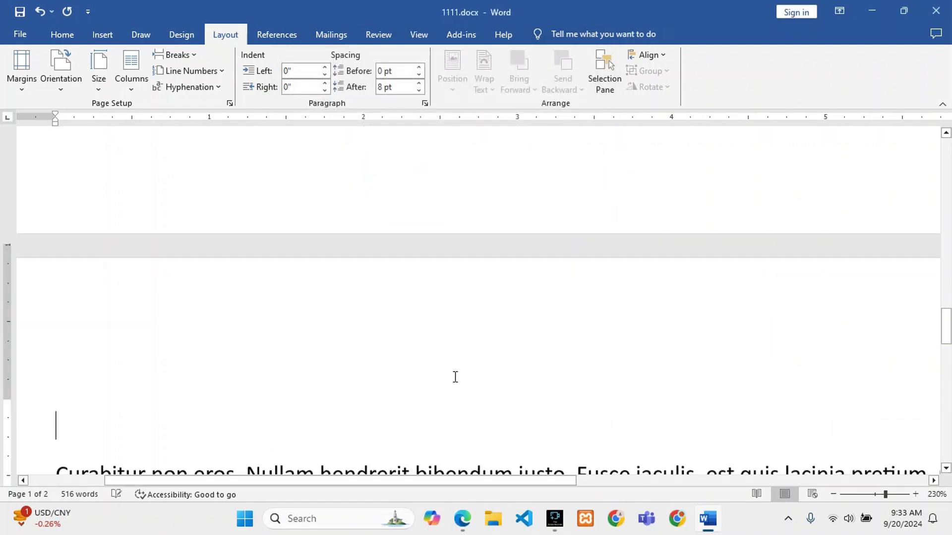
Examine the orientation of both pages side by side and check the Page Setup options of the second section
scroll(438, 371, down, 15)
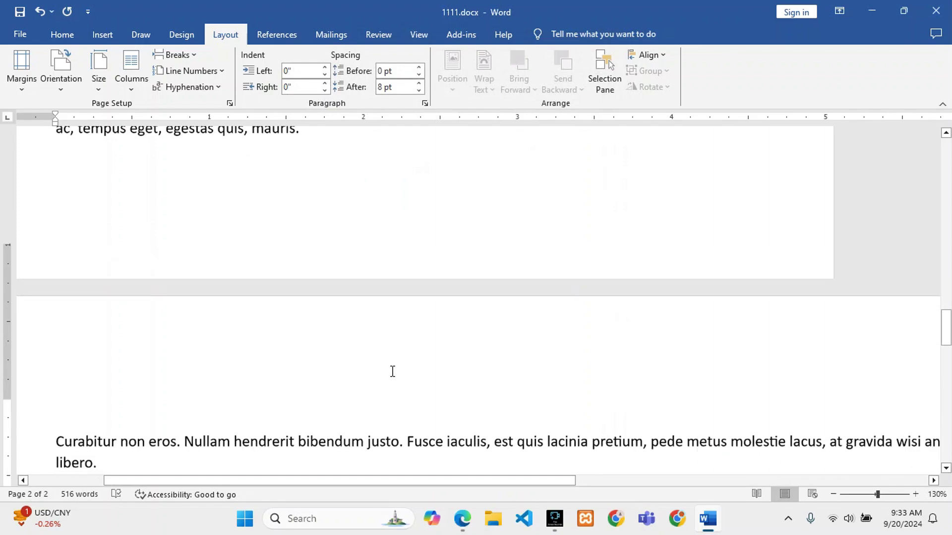
scroll(392, 373, down, 3)
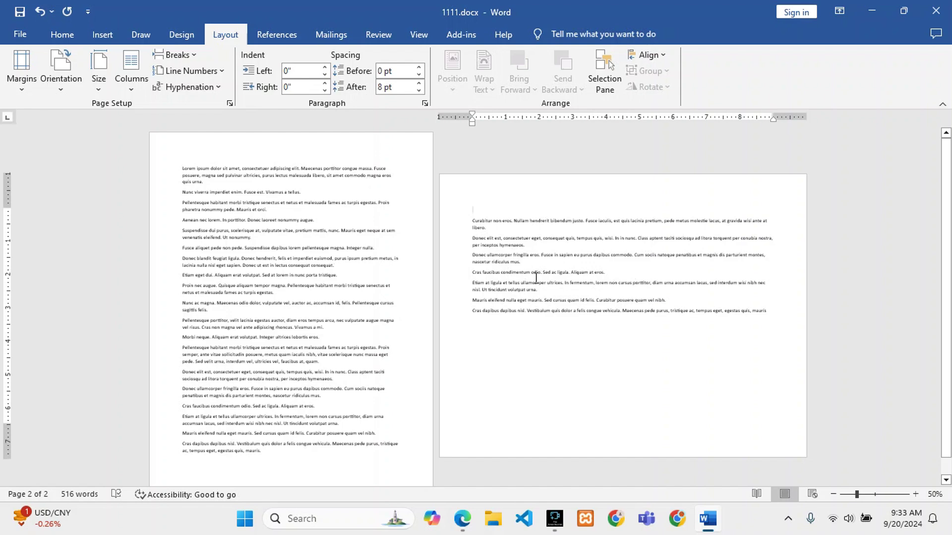
click(229, 103)
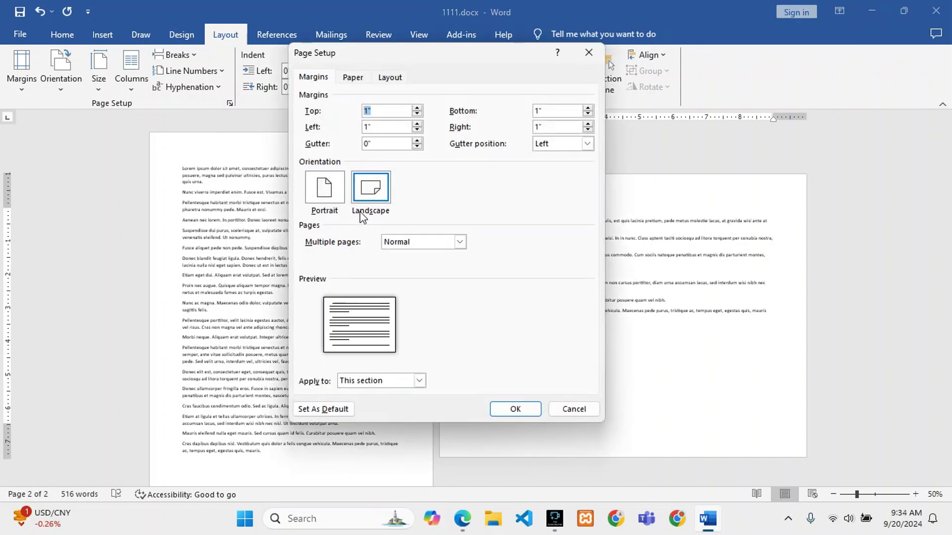
click(587, 53)
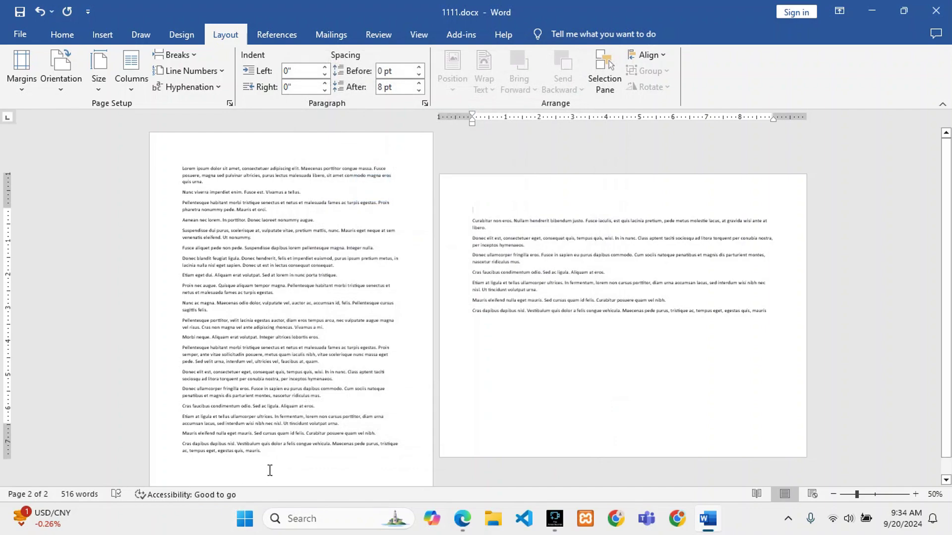
ctrl+scroll(276, 454, up, 11)
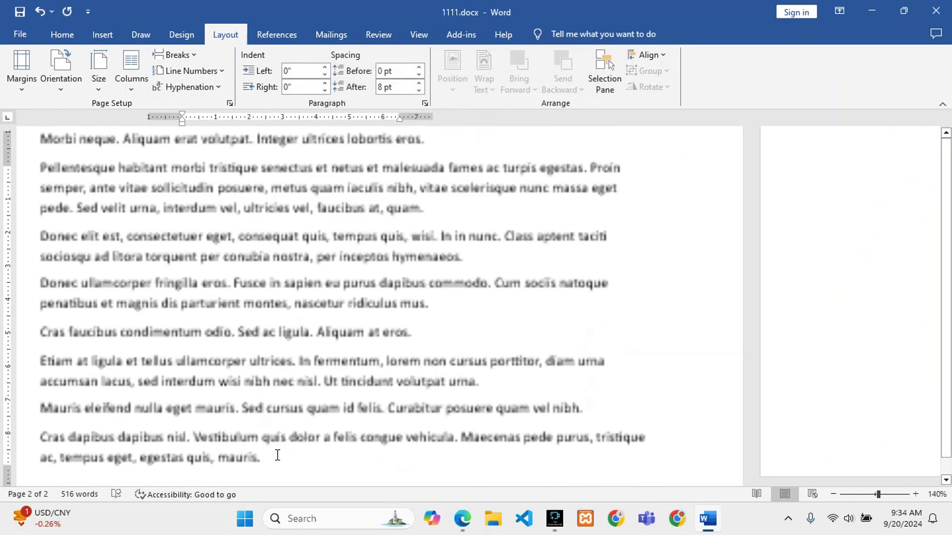
scroll(434, 458, down, 5)
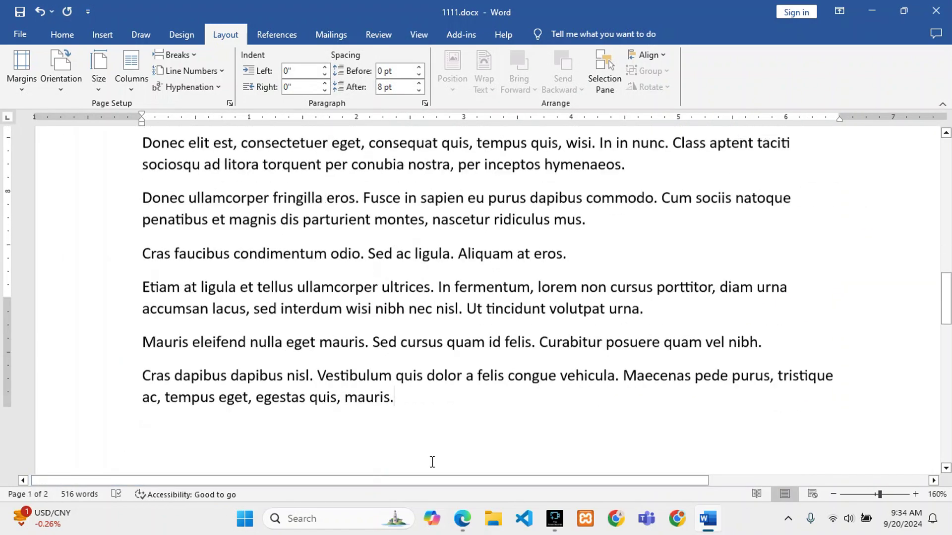
ctrl+scroll(434, 271, up, 9)
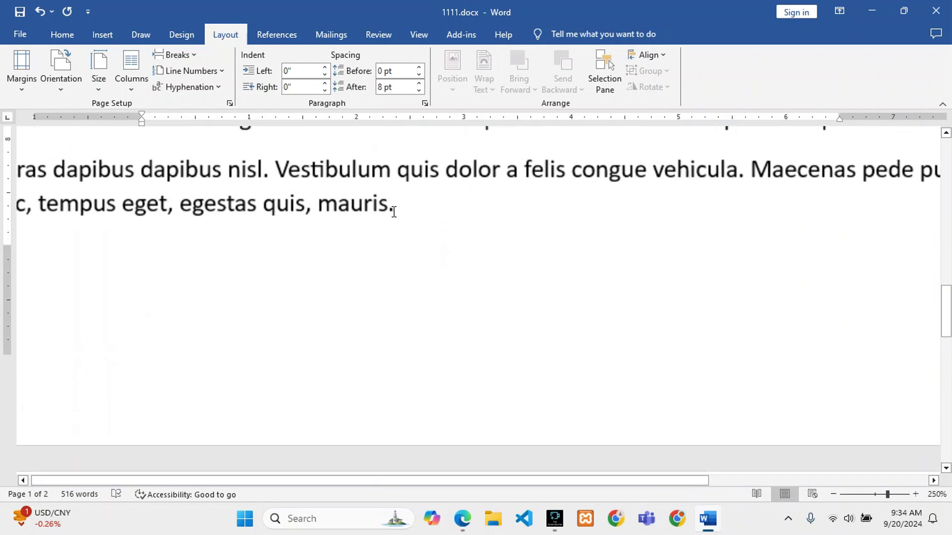
ctrl+scroll(406, 209, down, 6)
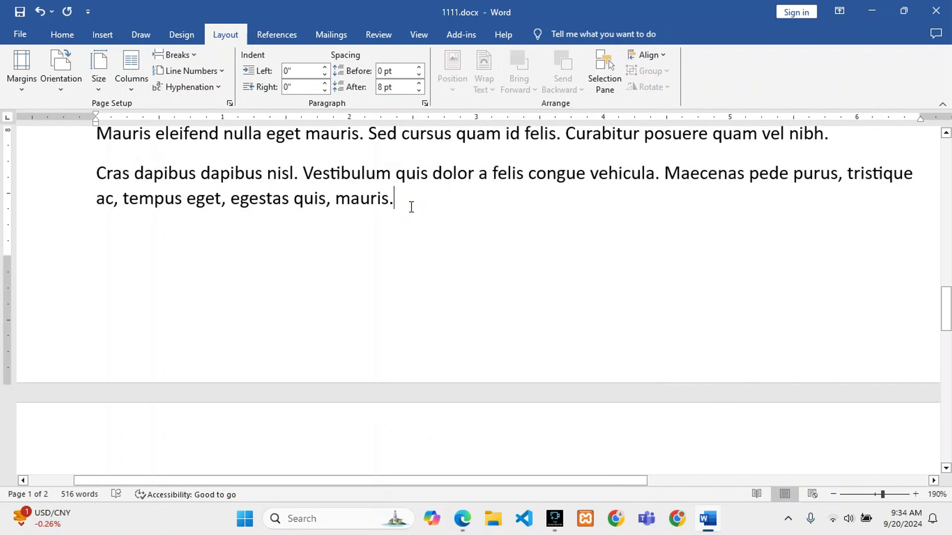
ctrl+scroll(411, 206, down, 6)
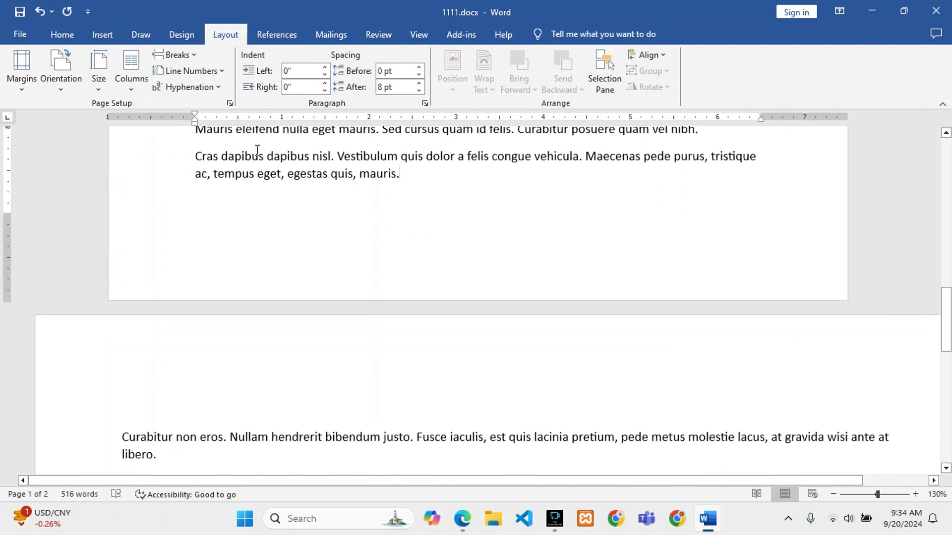
click(230, 103)
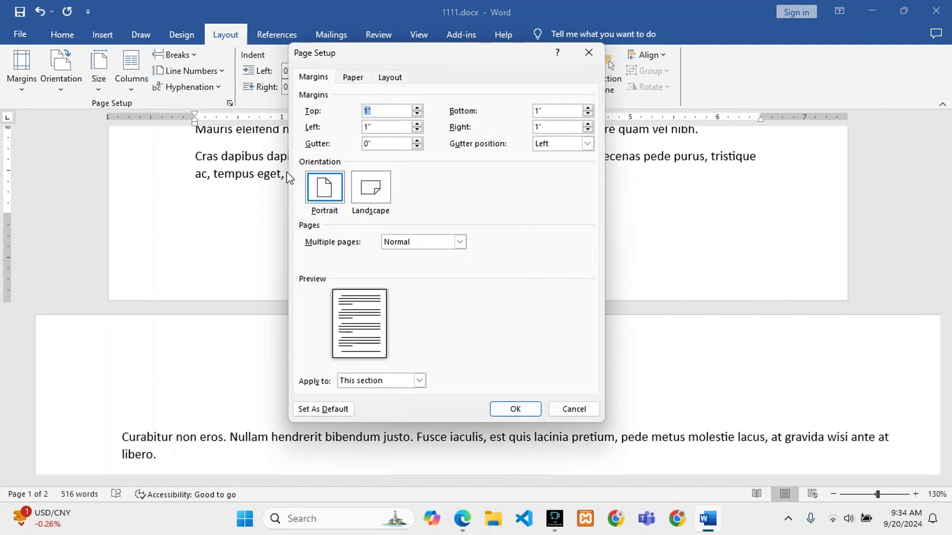
click(379, 198)
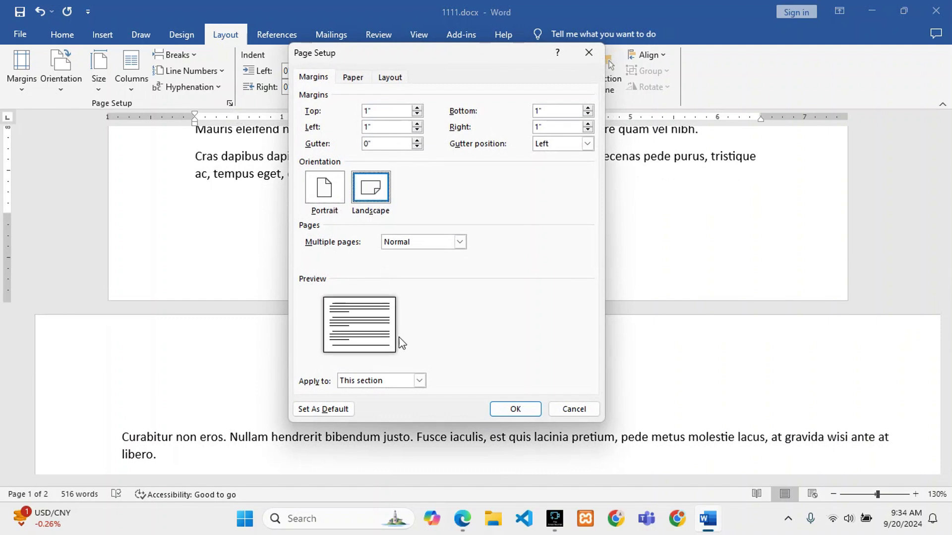
click(420, 381)
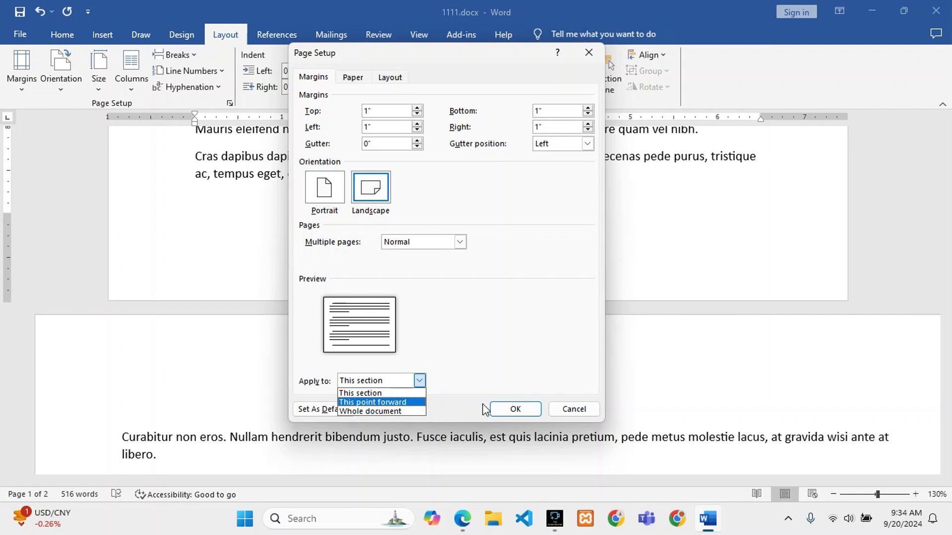
click(588, 51)
click(588, 51)
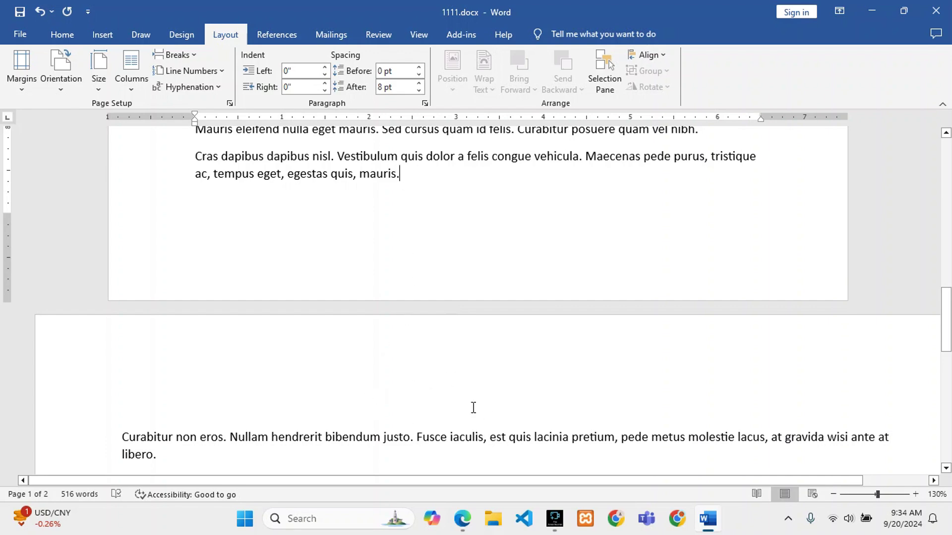
Set the orientation of the first section to Landscape
ctrl+scroll(475, 403, down, 6)
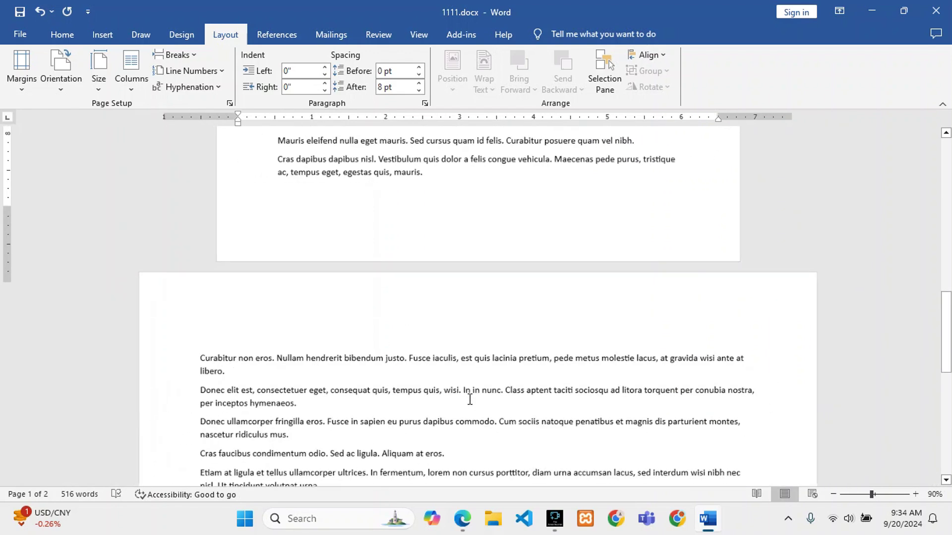
ctrl+scroll(467, 394, down, 3)
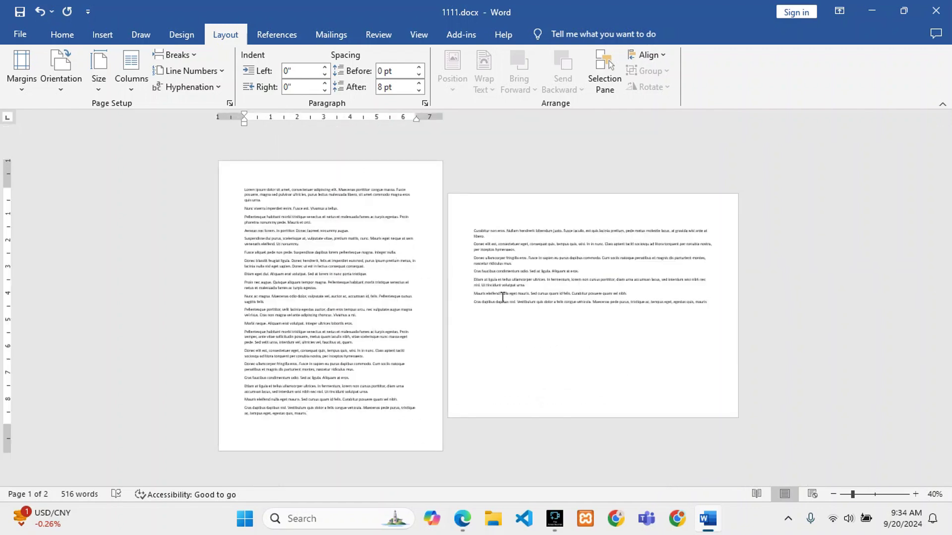
click(351, 201)
click(65, 82)
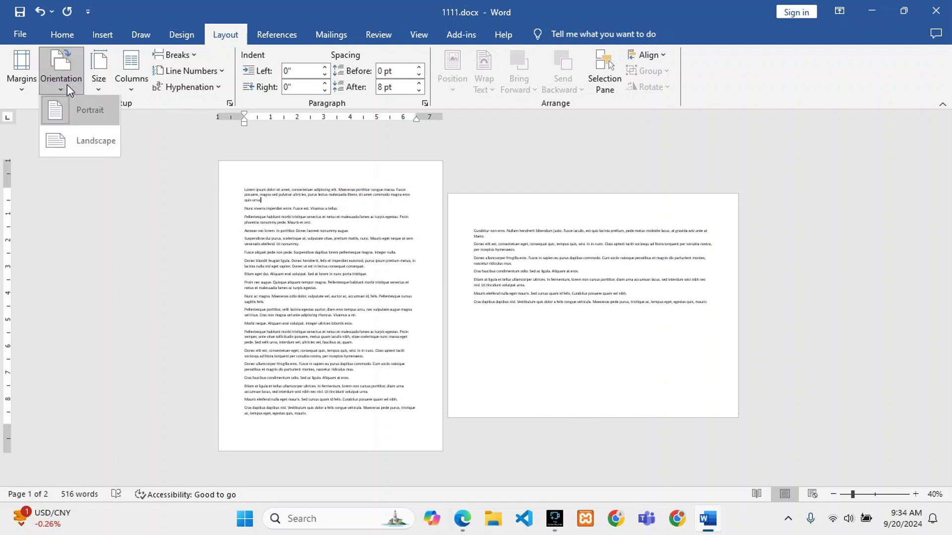
click(68, 140)
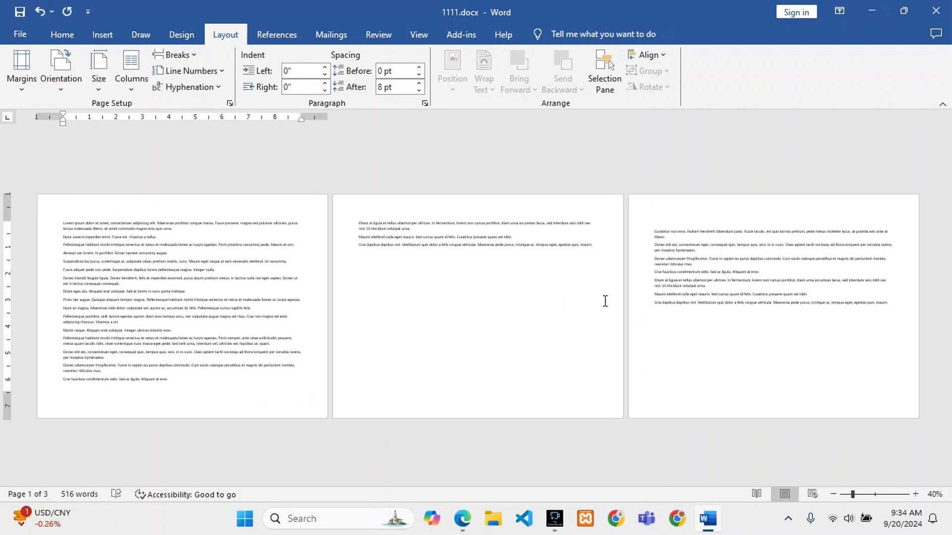
Delete the section break after the first section's last paragraph and set the document's orientation to Portrait
click(599, 244)
key(Delete)
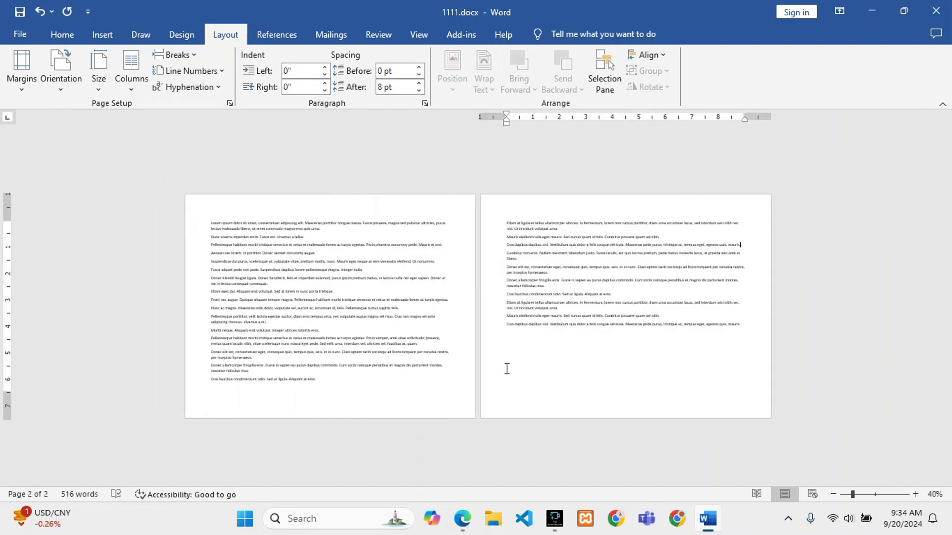
click(73, 78)
click(72, 115)
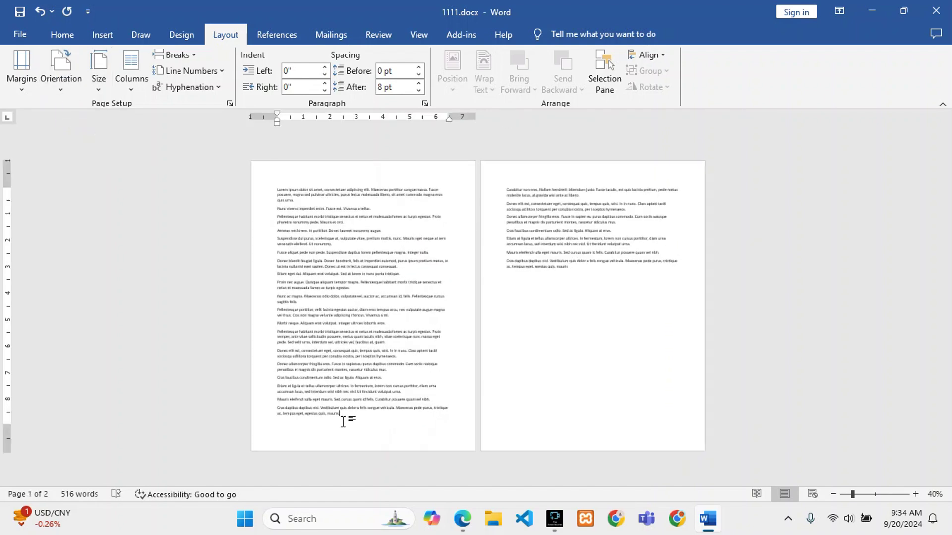
At the end of page 1's last paragraph, set the page orientation to Landscape, applied from This point forward
click(361, 420)
scroll(365, 418, up, 13)
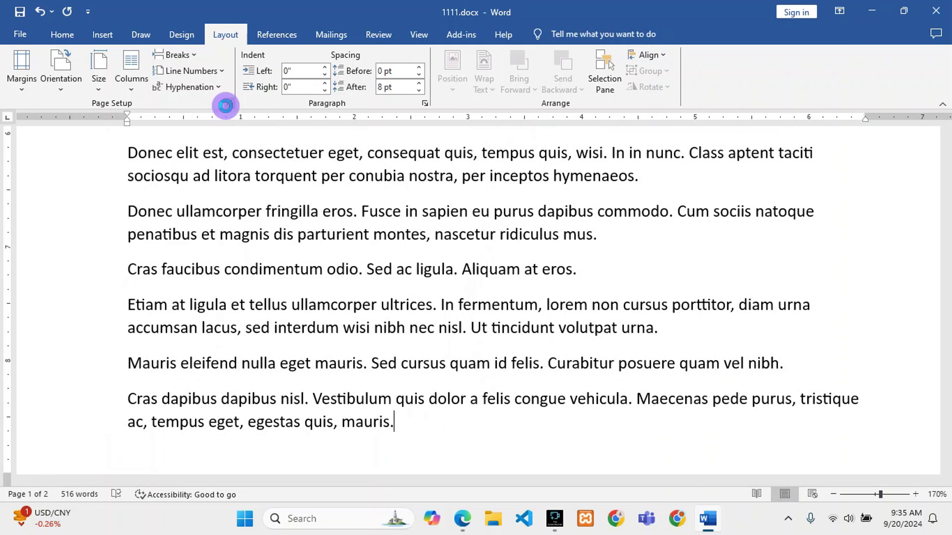
click(229, 103)
click(386, 202)
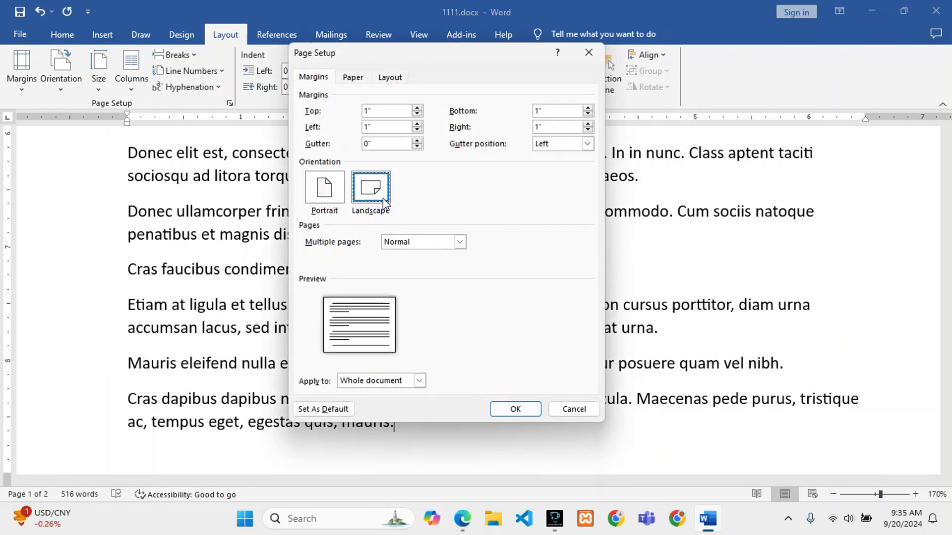
click(417, 381)
click(402, 403)
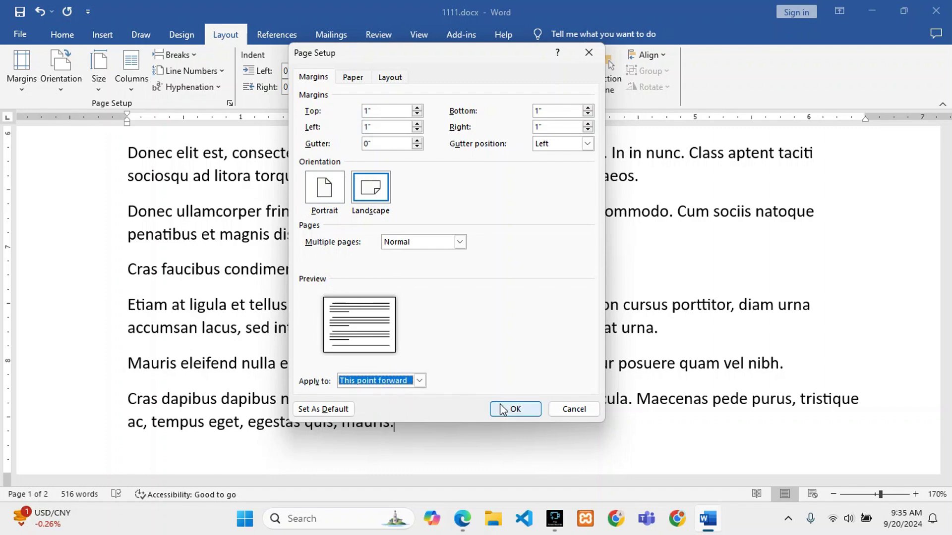
click(515, 409)
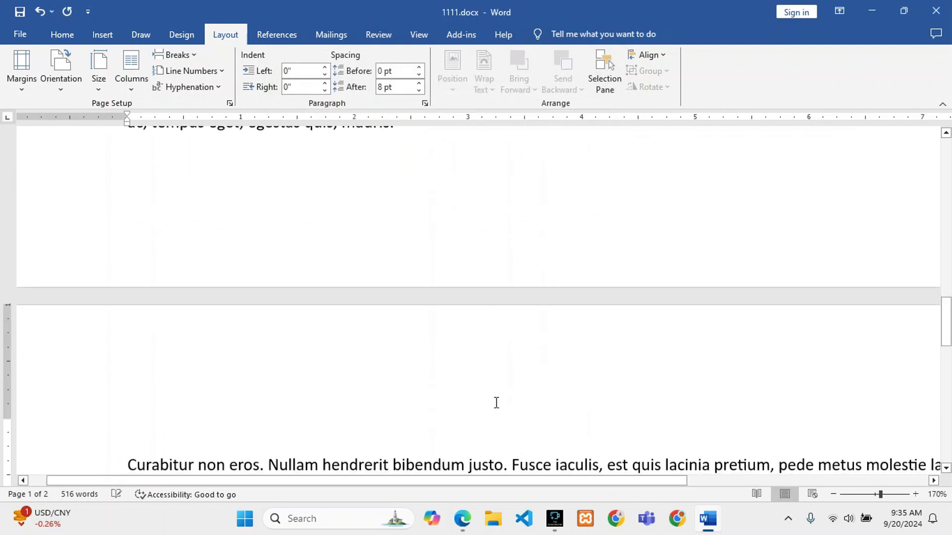
scroll(433, 395, down, 6)
scroll(423, 387, down, 8)
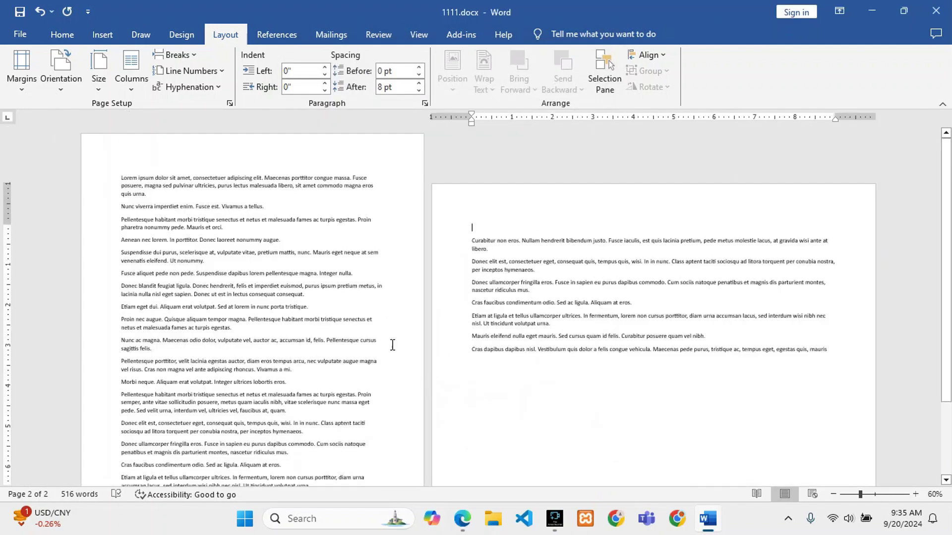
scroll(327, 259, up, 2)
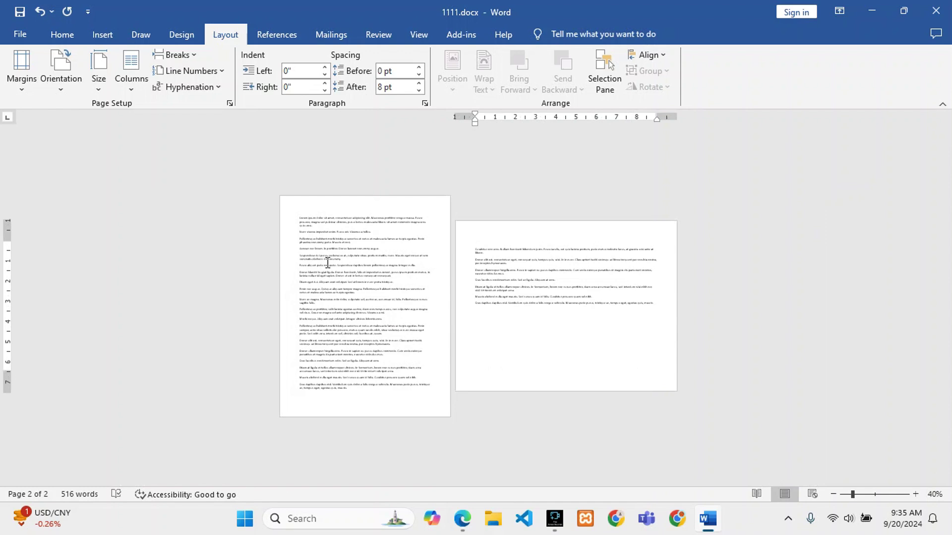